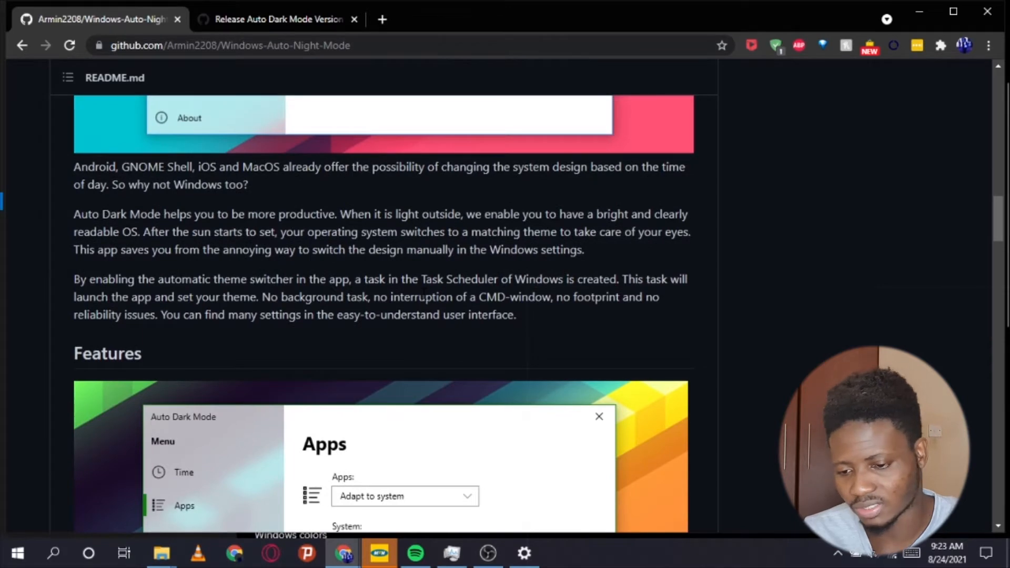
Open the newest-version download link in the project README and locate the AutoDarkMode_v3_0_1_Setup.exe asset on the releases page.
{"action": "scroll", "coordinate": [451, 193], "scroll_direction": "down", "scroll_amount": 7}
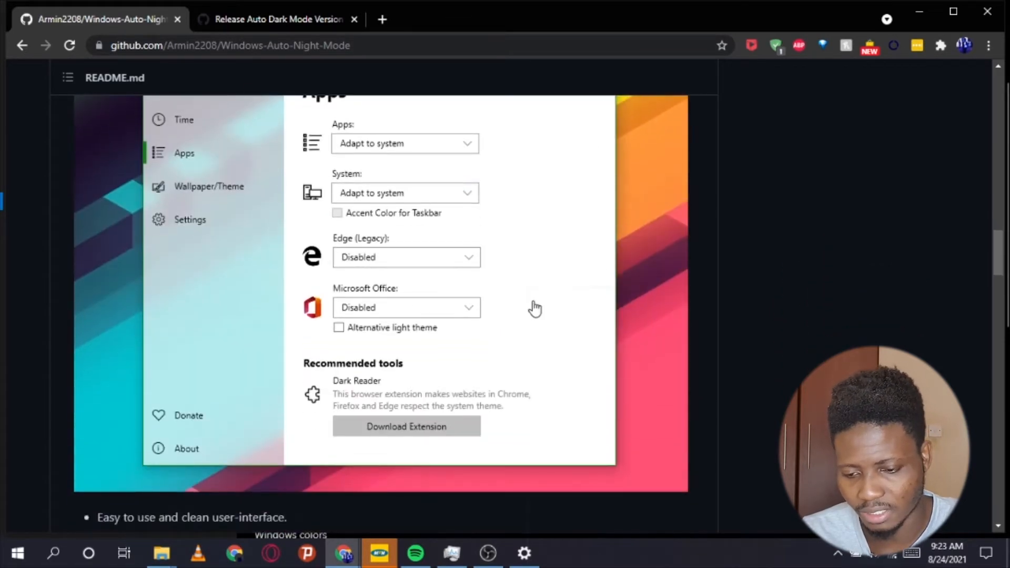
{"action": "scroll", "coordinate": [535, 308], "scroll_direction": "down", "scroll_amount": 9}
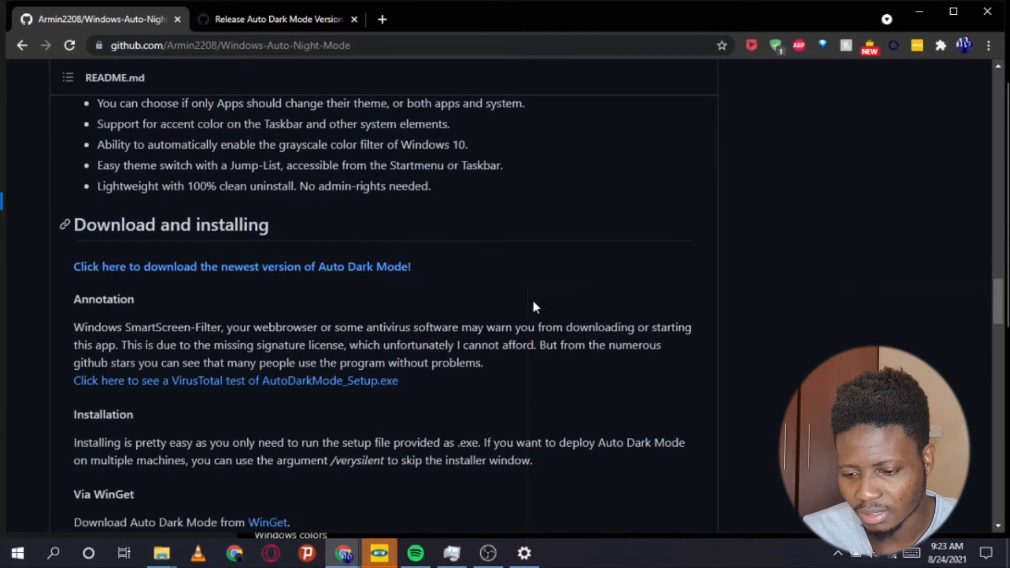
{"action": "left_click", "coordinate": [339, 268]}
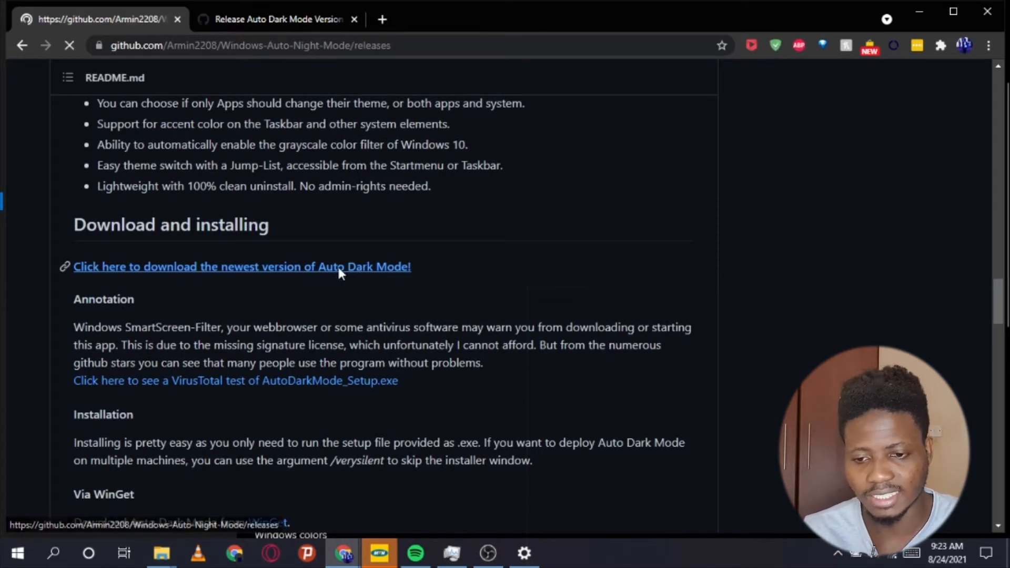
{"action": "scroll", "coordinate": [339, 275], "scroll_direction": "down", "scroll_amount": 15}
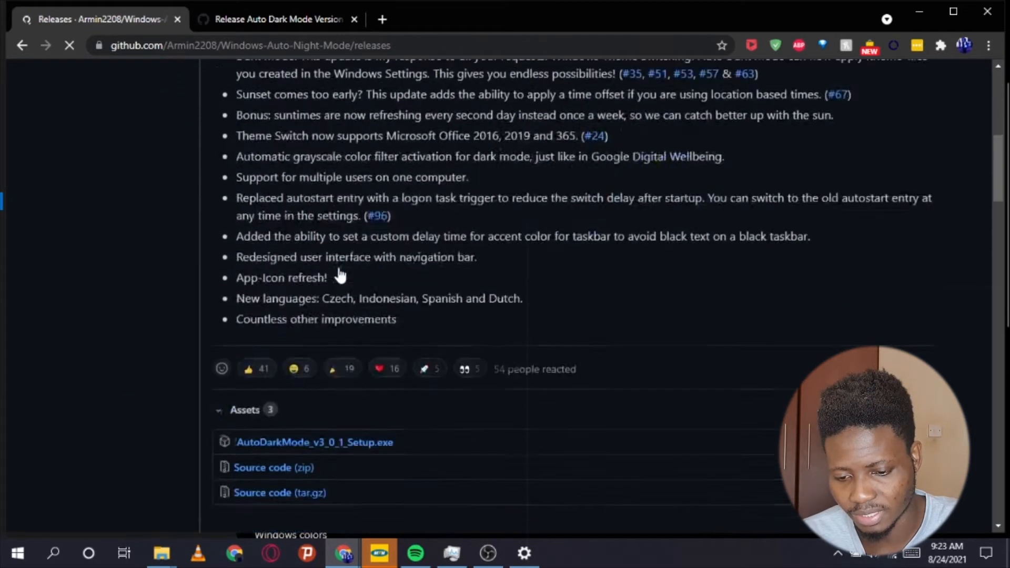
{"action": "scroll", "coordinate": [338, 273], "scroll_direction": "up", "scroll_amount": 4}
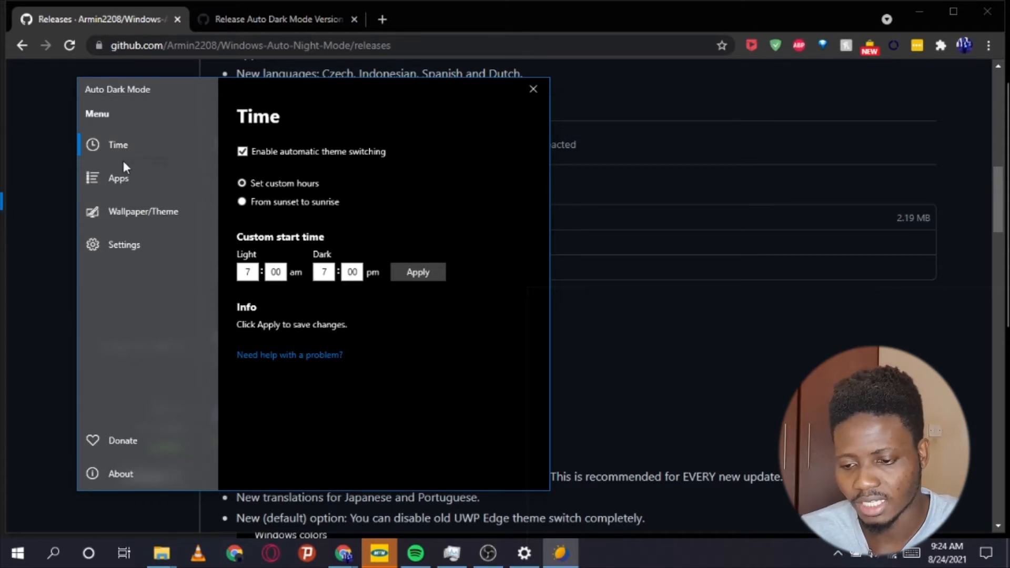
Review the Apps, Wallpaper/Theme and Settings options in Auto Dark Mode, including the available wallpaper modes.
{"action": "left_click", "coordinate": [105, 180]}
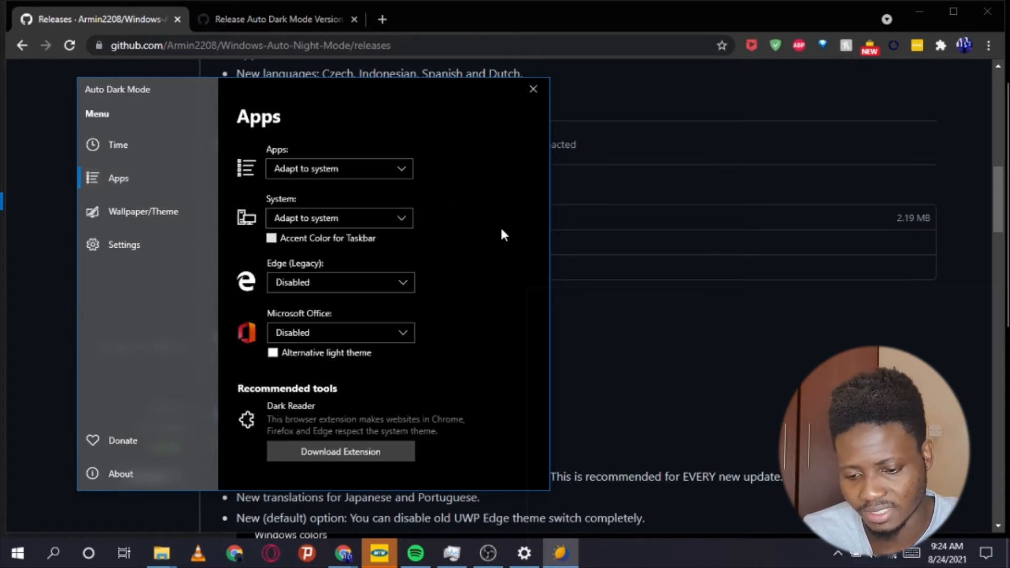
{"action": "key", "text": "super+s"}
{"action": "key", "text": "Escape"}
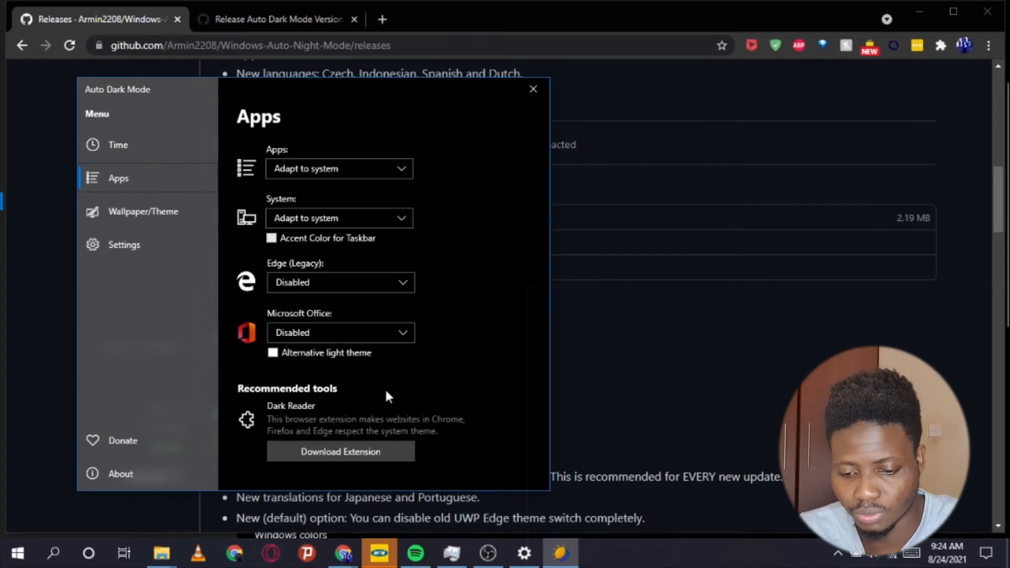
{"action": "left_click", "coordinate": [143, 216]}
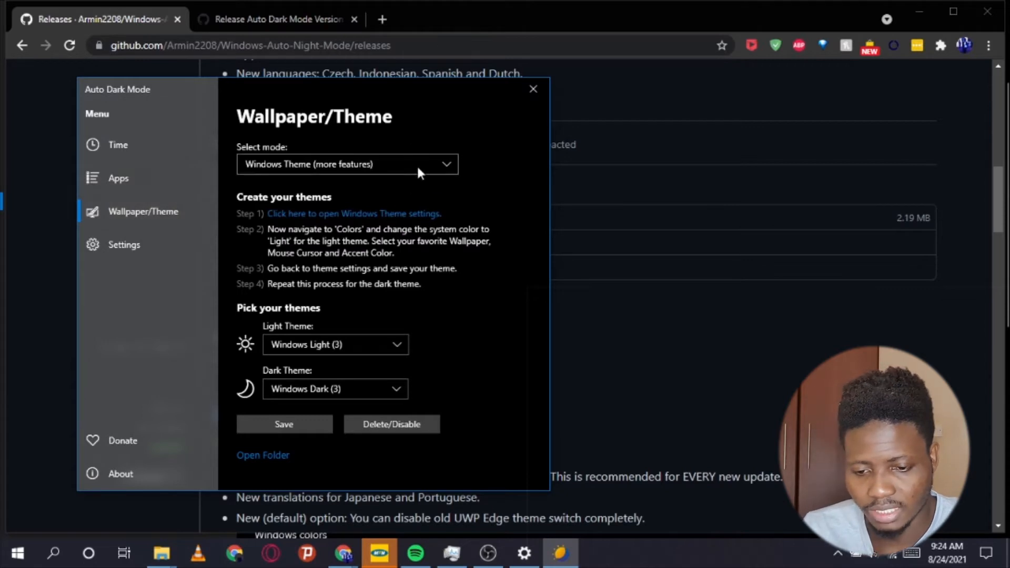
{"action": "left_click", "coordinate": [344, 169]}
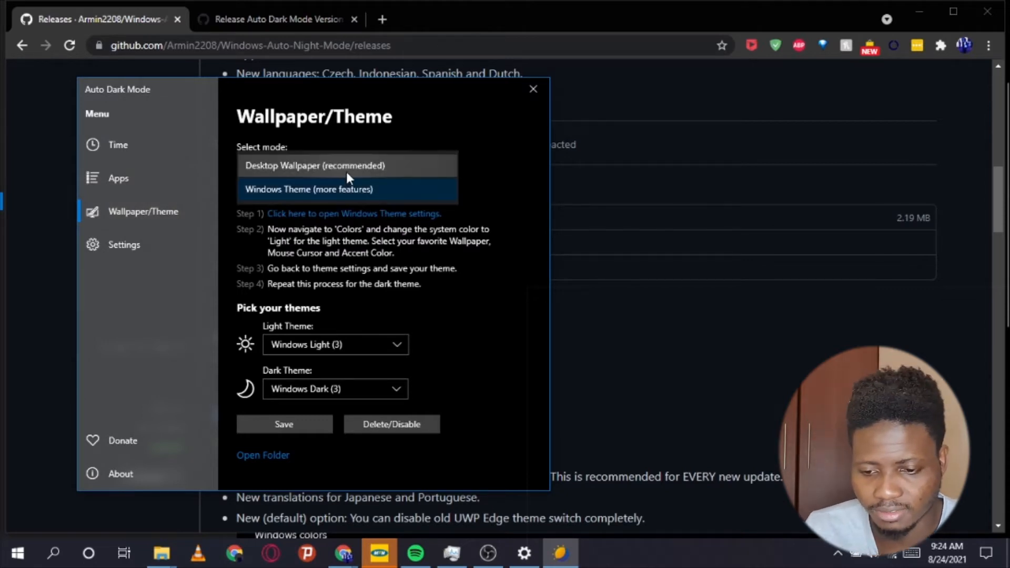
{"action": "left_click", "coordinate": [139, 245]}
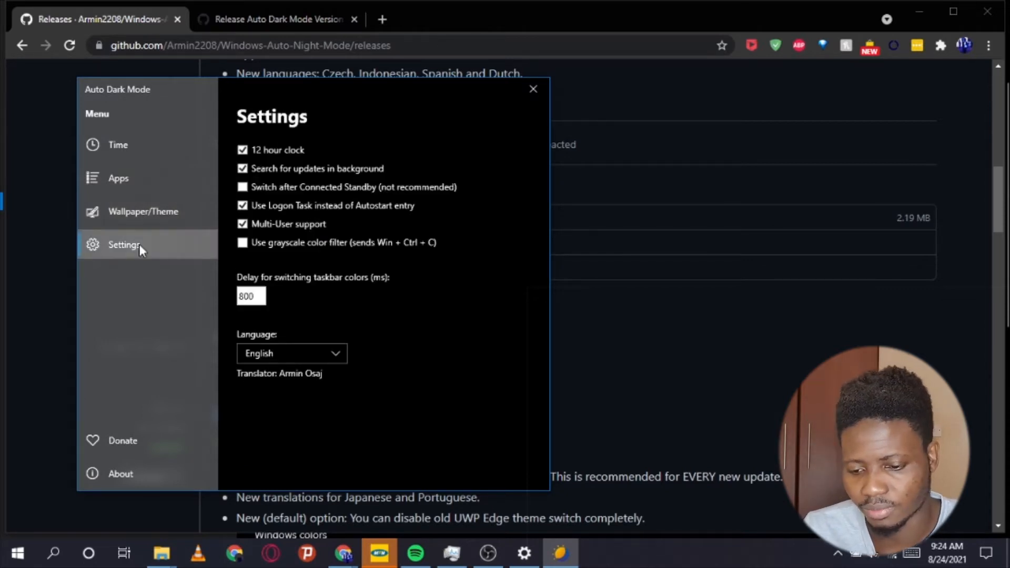
Apply automatic theme switching with custom hours, light at 7:00 am and dark at 7:00 pm.
{"action": "left_click", "coordinate": [131, 146]}
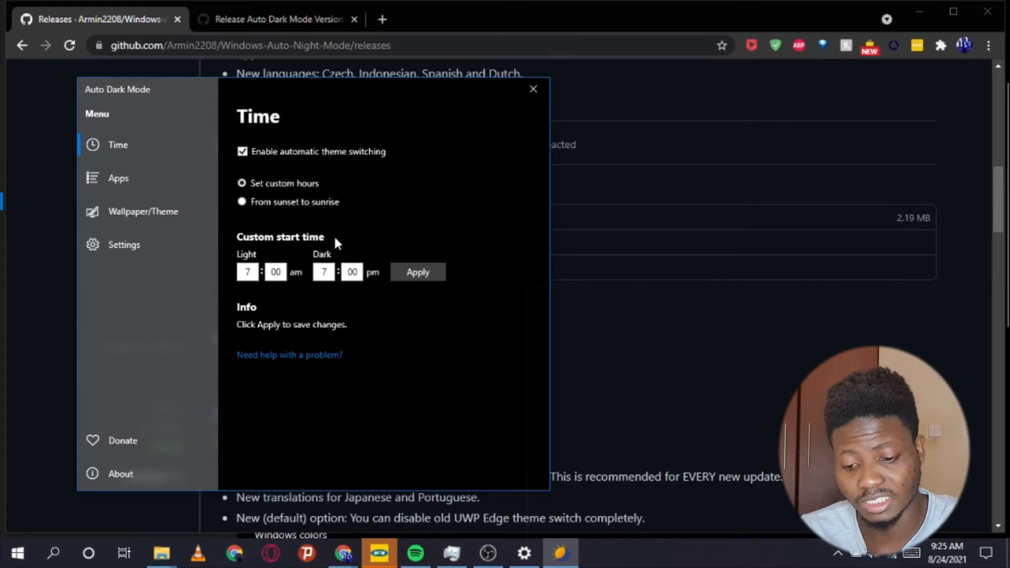
{"action": "left_click", "coordinate": [423, 272]}
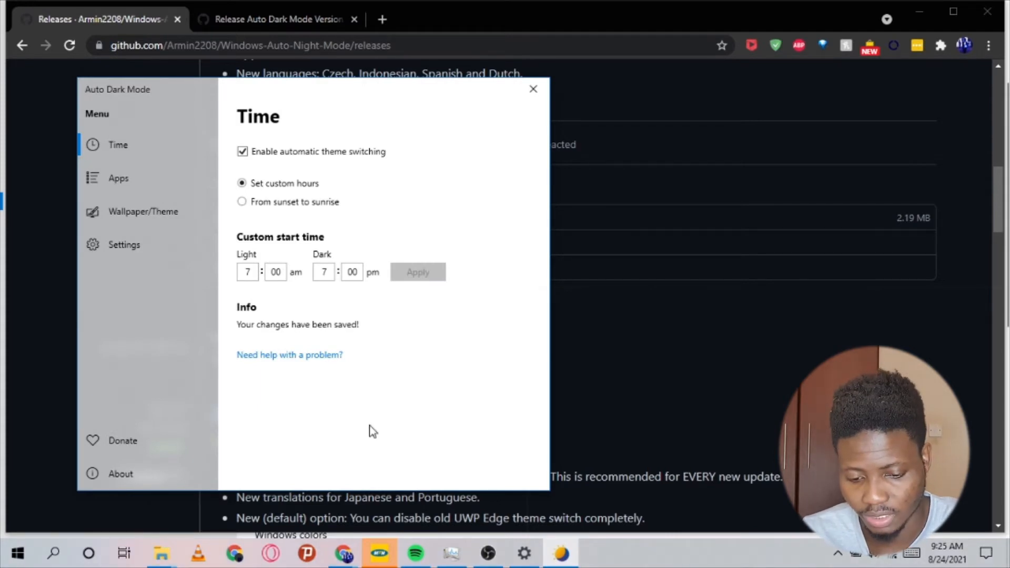
{"action": "mouse_move", "coordinate": [473, 562]}
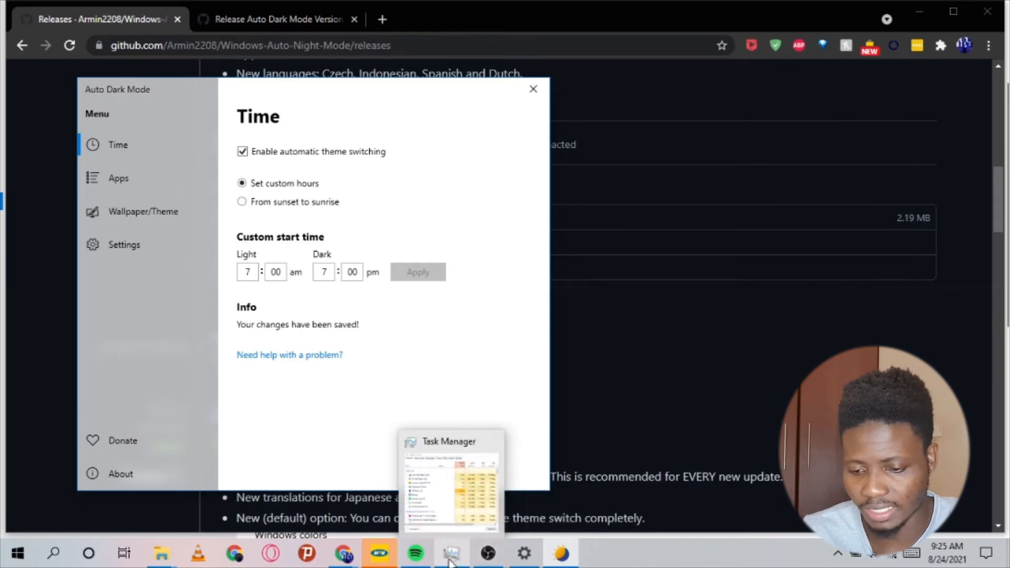
{"action": "mouse_move", "coordinate": [473, 463]}
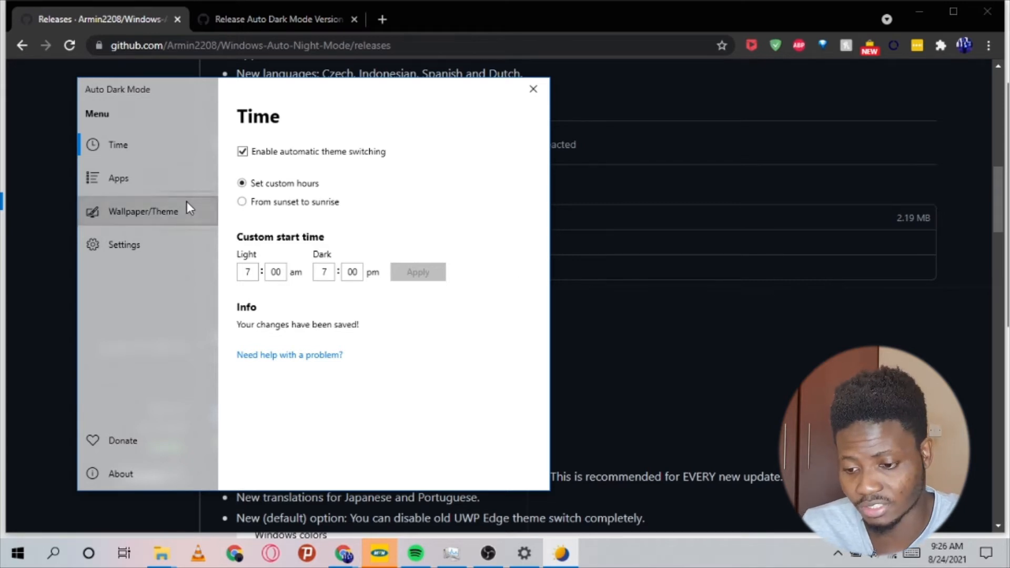
Switch the wallpaper mode to Desktop Wallpaper (recommended) and open the desktop background configuration.
{"action": "left_click", "coordinate": [164, 225]}
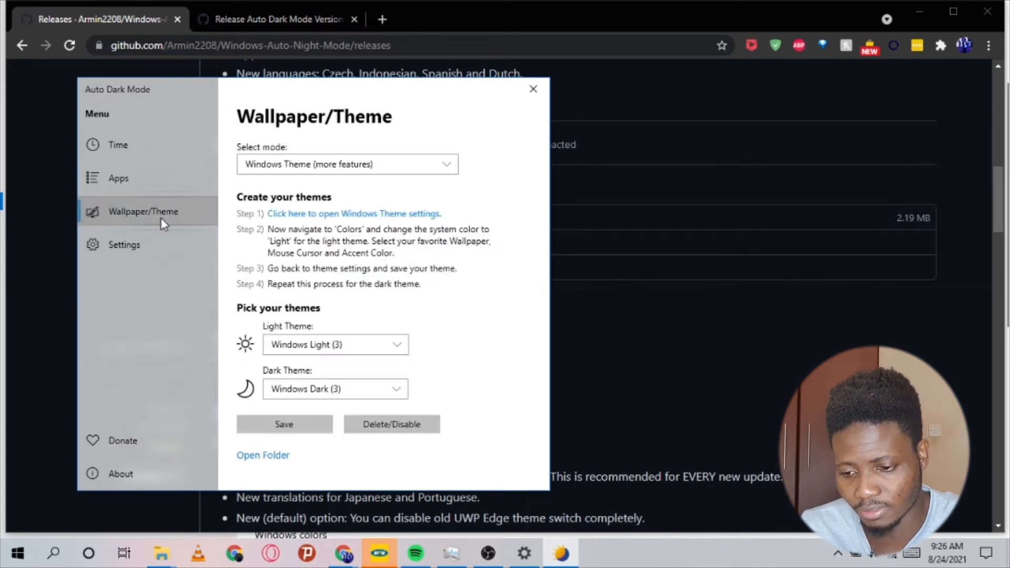
{"action": "left_click", "coordinate": [379, 159]}
{"action": "left_click", "coordinate": [376, 167]}
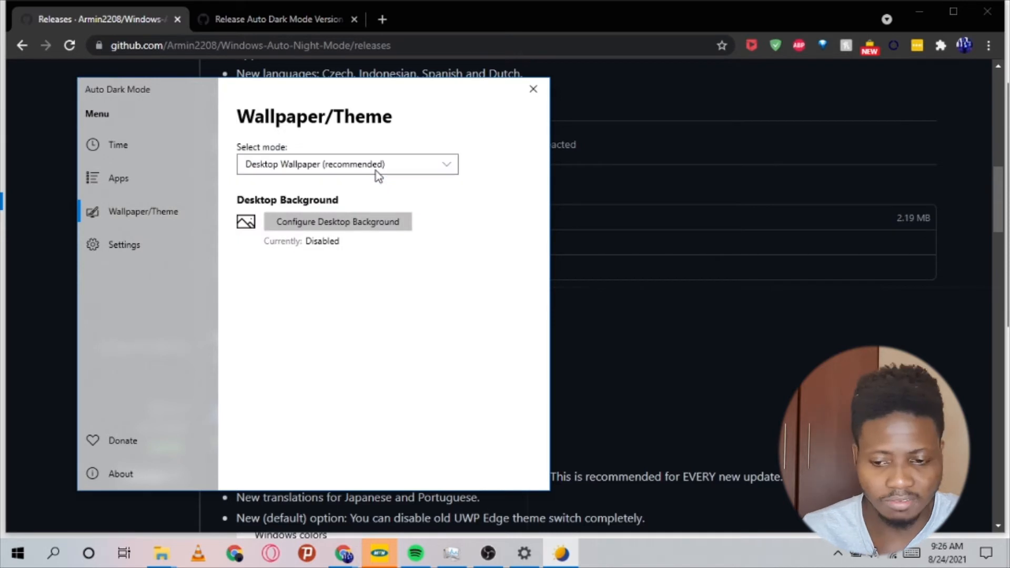
{"action": "left_click", "coordinate": [346, 226]}
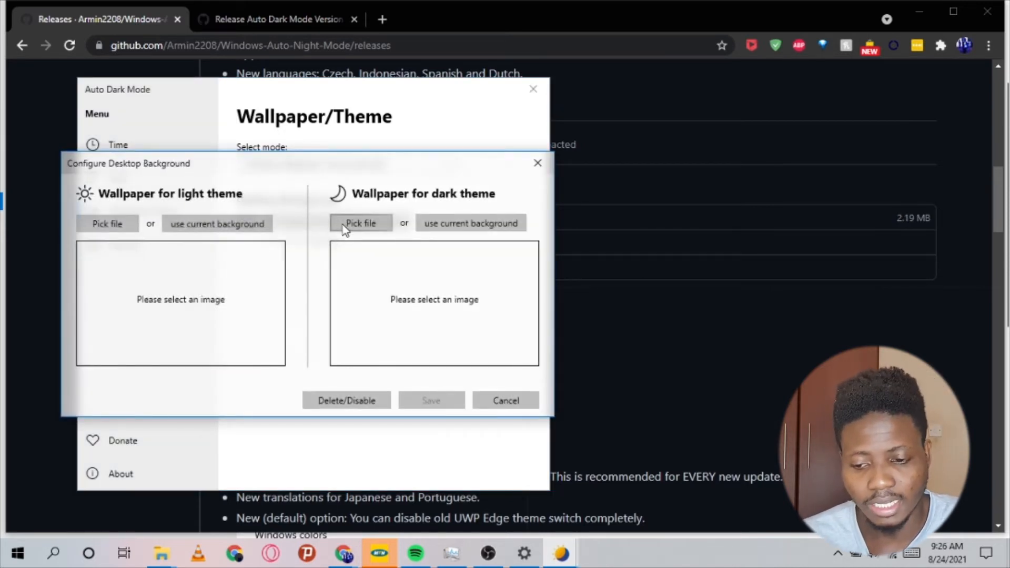
Choose catalina day.jpg from the Pictures folder as the wallpaper for the light theme.
{"action": "left_click", "coordinate": [108, 224]}
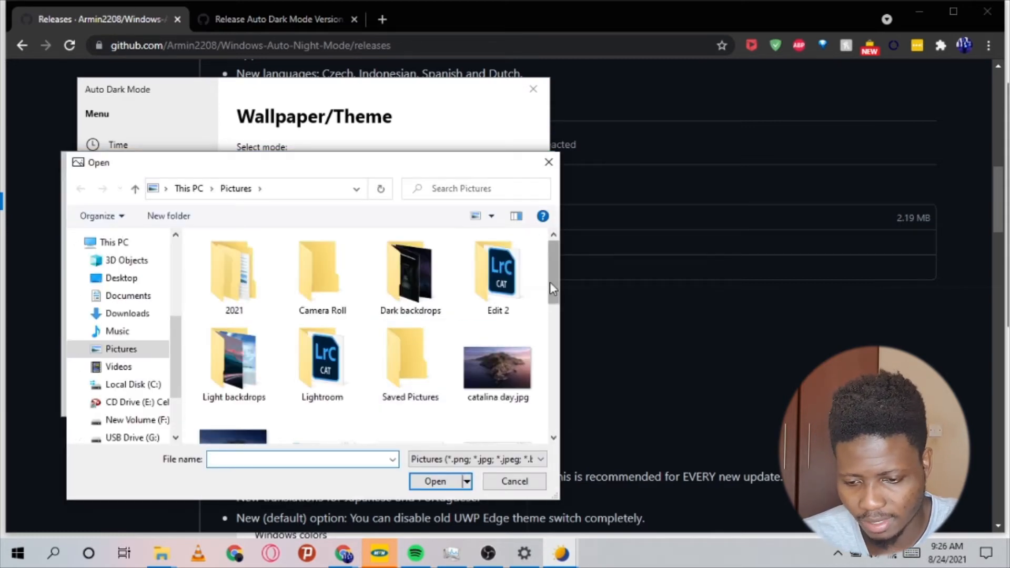
{"action": "left_click_drag", "start_coordinate": [556, 280], "coordinate": [558, 297]}
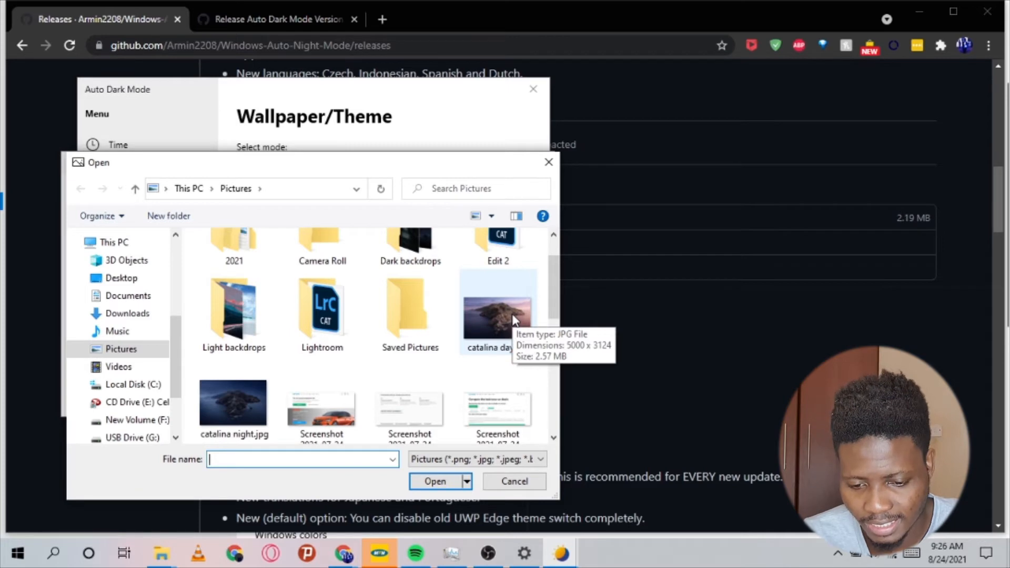
{"action": "left_click", "coordinate": [514, 319]}
{"action": "left_click", "coordinate": [434, 482]}
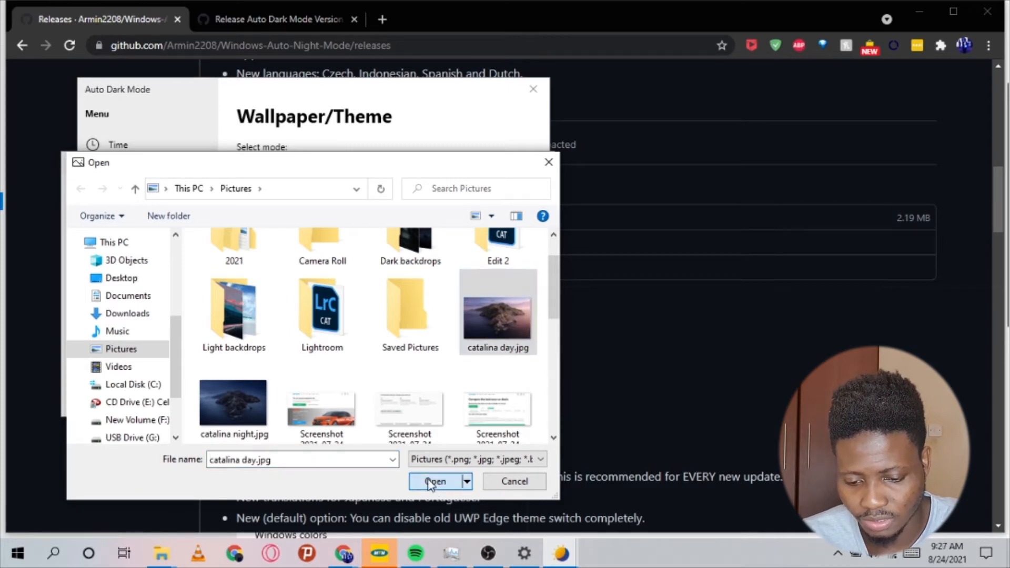
Choose catalina night.jpg as the wallpaper for the dark theme and save the desktop background configuration.
{"action": "left_click", "coordinate": [372, 226]}
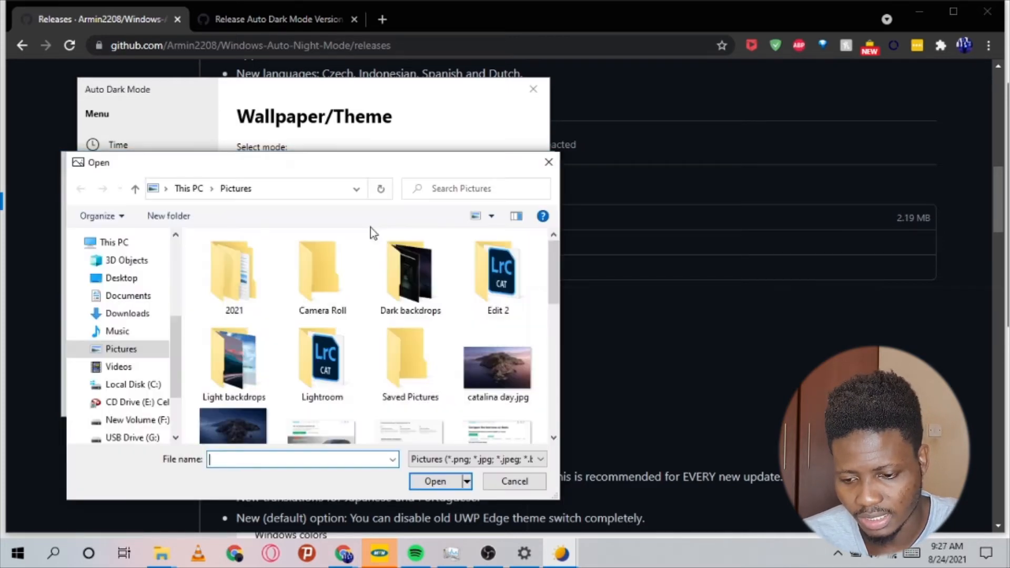
{"action": "left_click", "coordinate": [232, 427]}
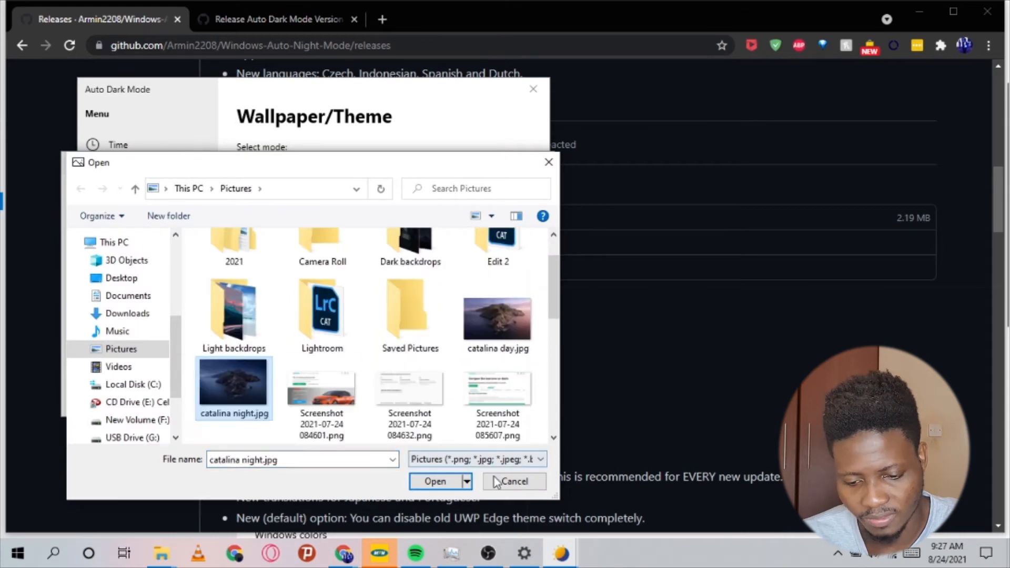
{"action": "left_click", "coordinate": [436, 482]}
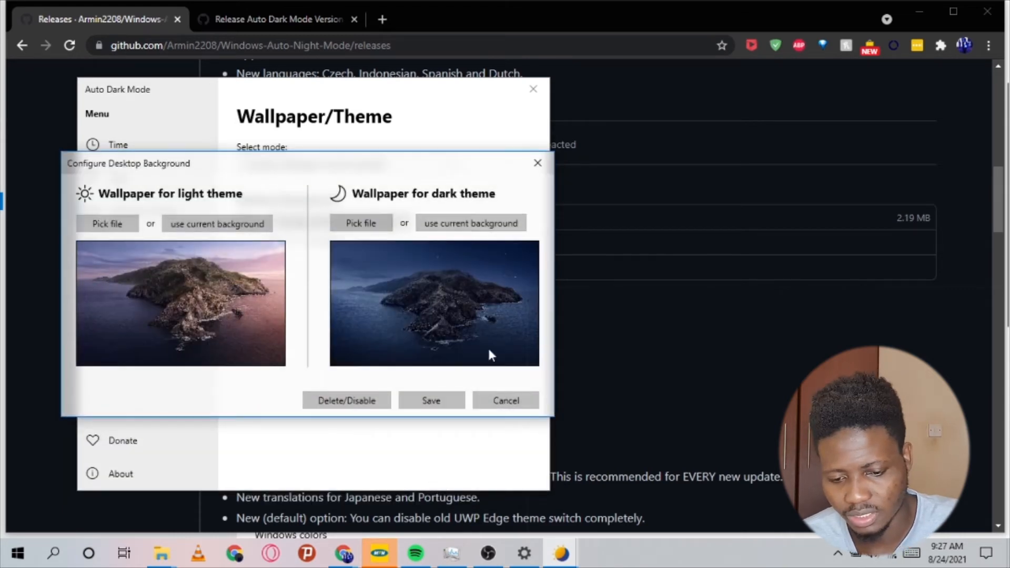
{"action": "left_click", "coordinate": [431, 400]}
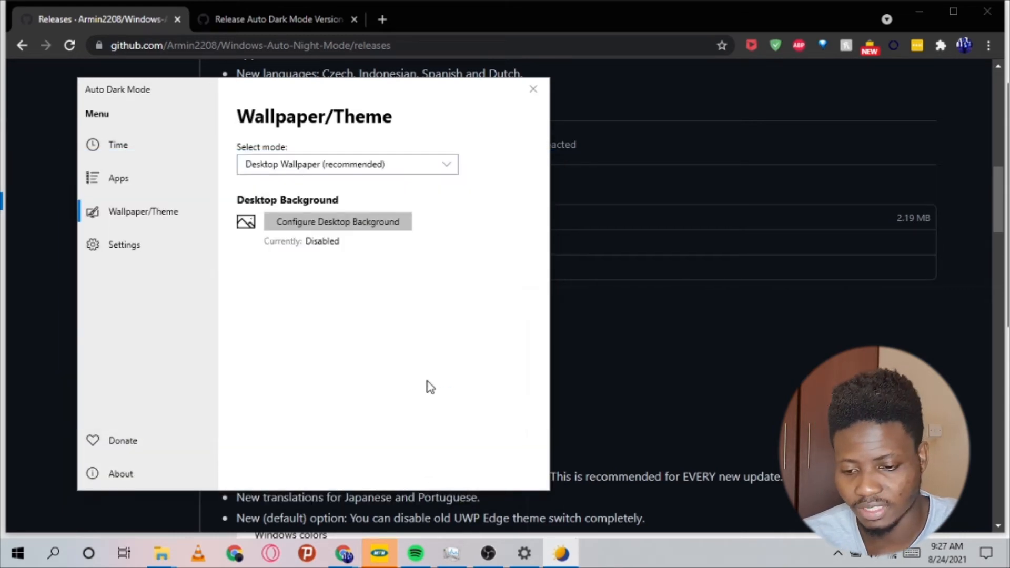
Switch the wallpaper mode in Auto Dark Mode to Windows Theme (more features).
{"action": "mouse_move", "coordinate": [1009, 553]}
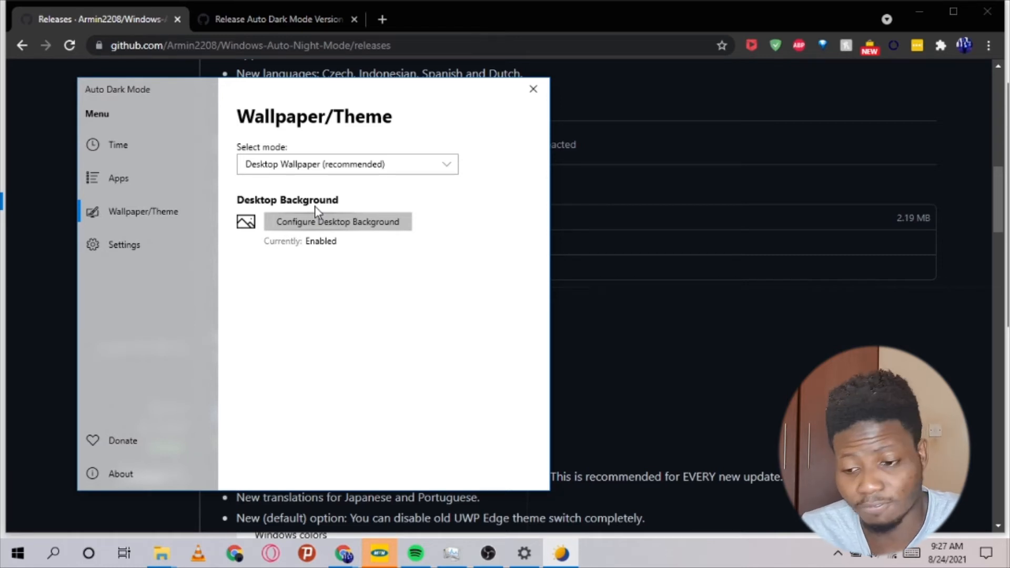
{"action": "left_click", "coordinate": [315, 175]}
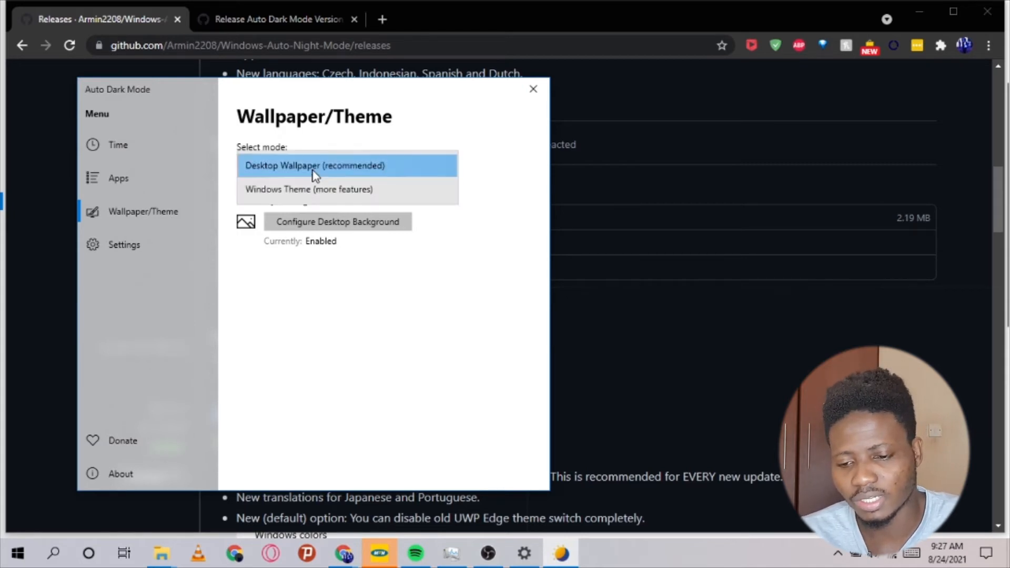
{"action": "left_click", "coordinate": [366, 190]}
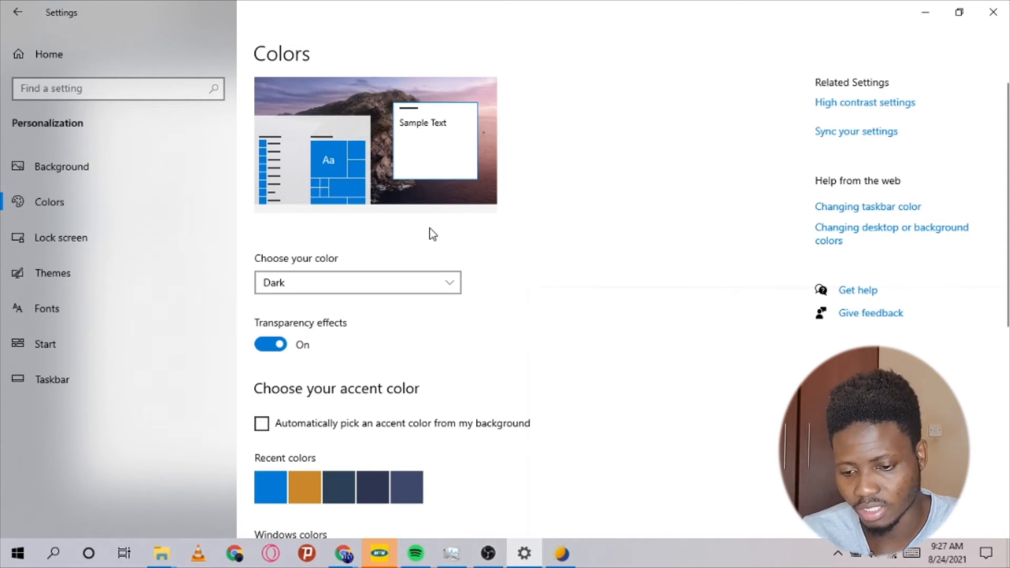
In Windows Settings, set the color to Light and the desktop background to a slideshow of the Light backdrops folder.
{"action": "left_click", "coordinate": [447, 283]}
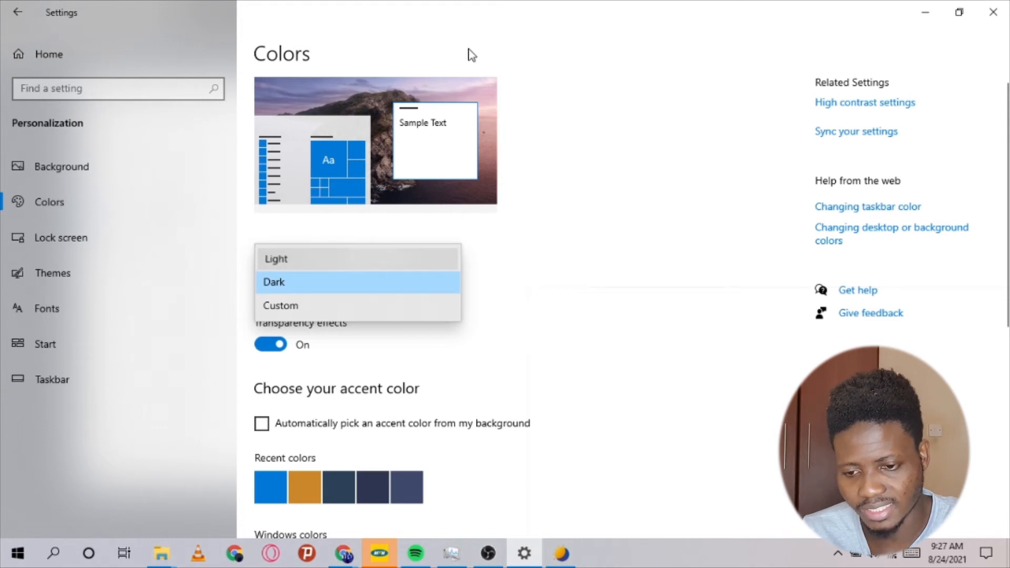
{"action": "left_click", "coordinate": [454, 258]}
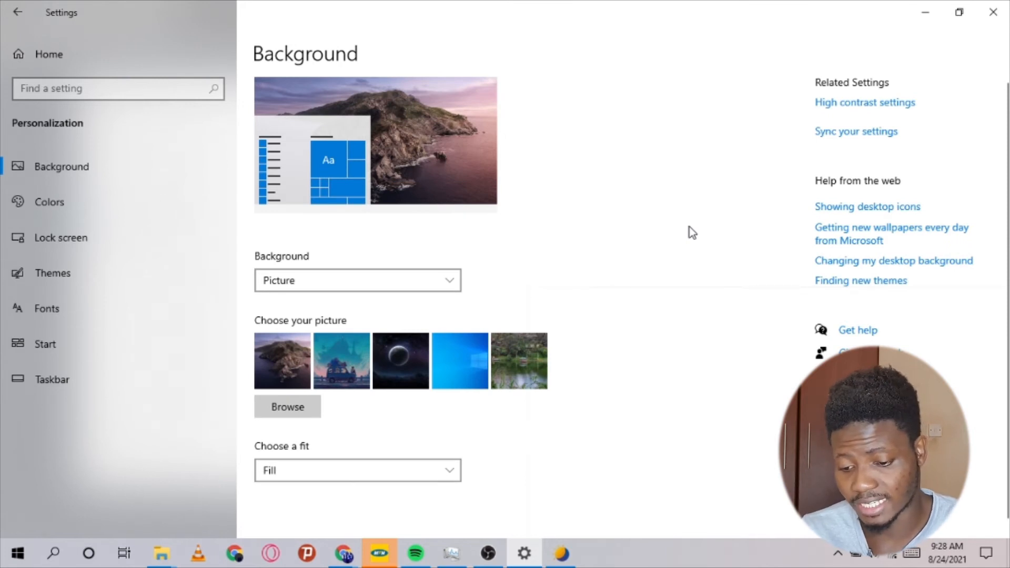
{"action": "left_click", "coordinate": [431, 283]}
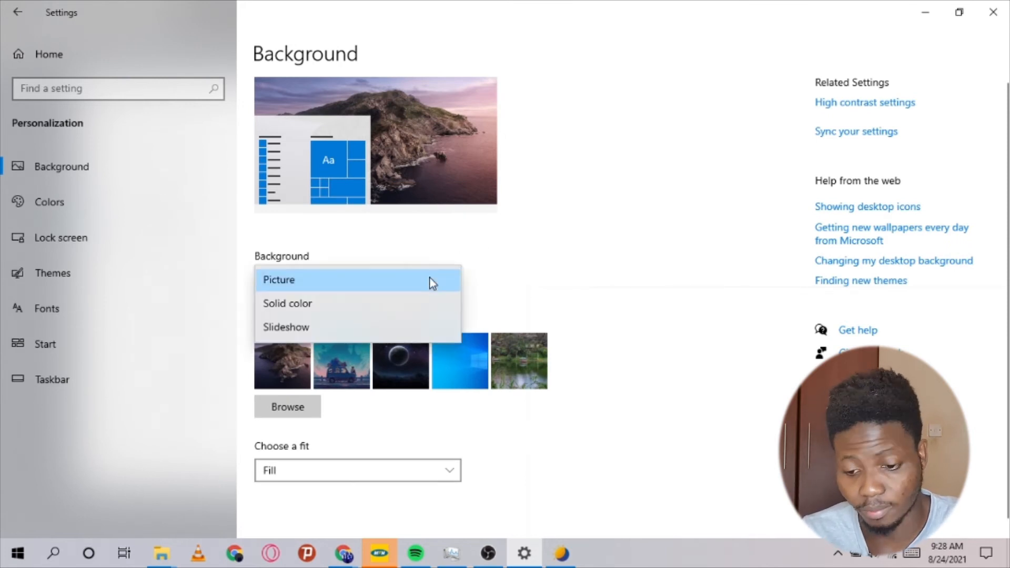
{"action": "left_click", "coordinate": [383, 326]}
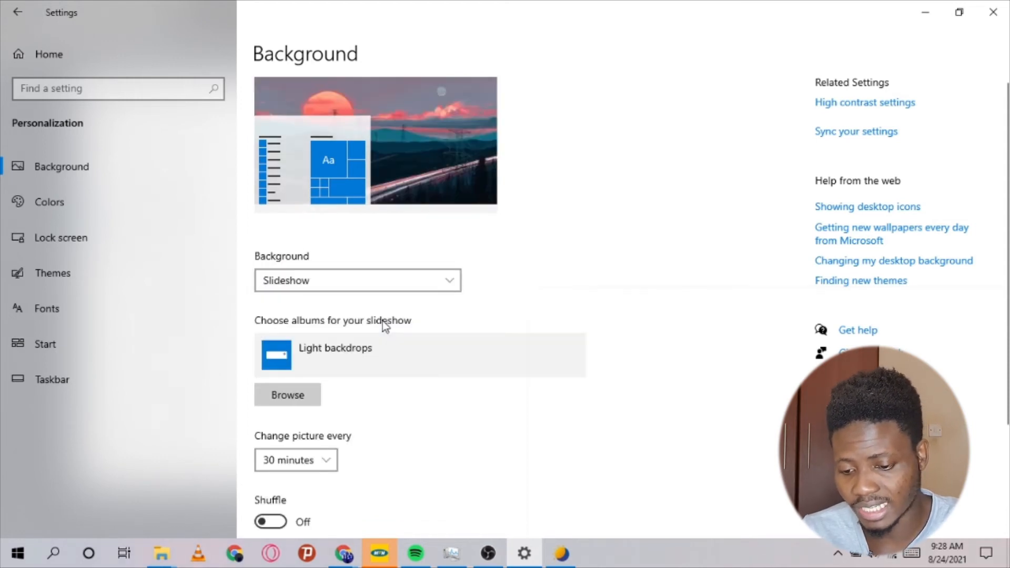
{"action": "left_click", "coordinate": [299, 398]}
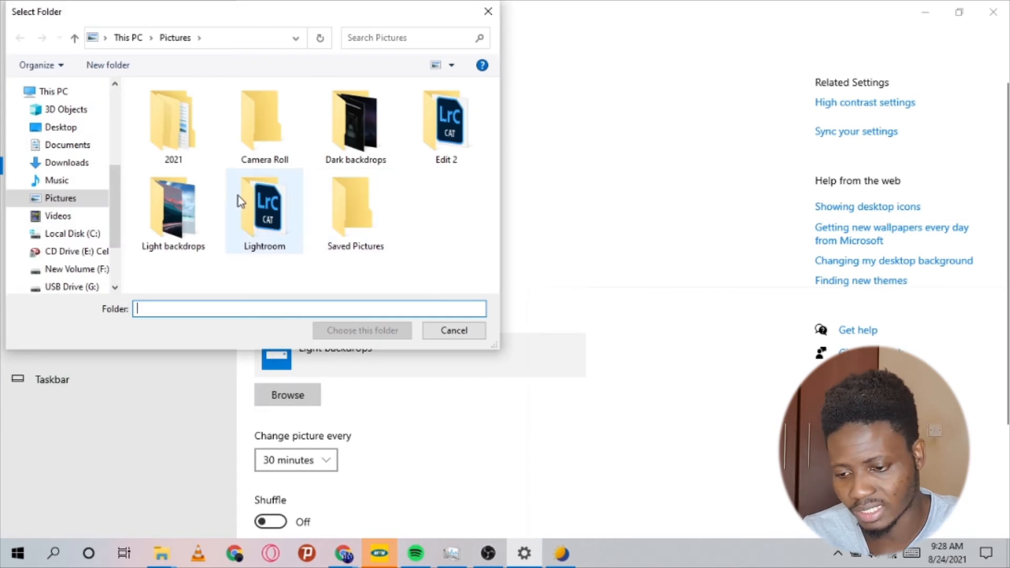
{"action": "left_click", "coordinate": [171, 235]}
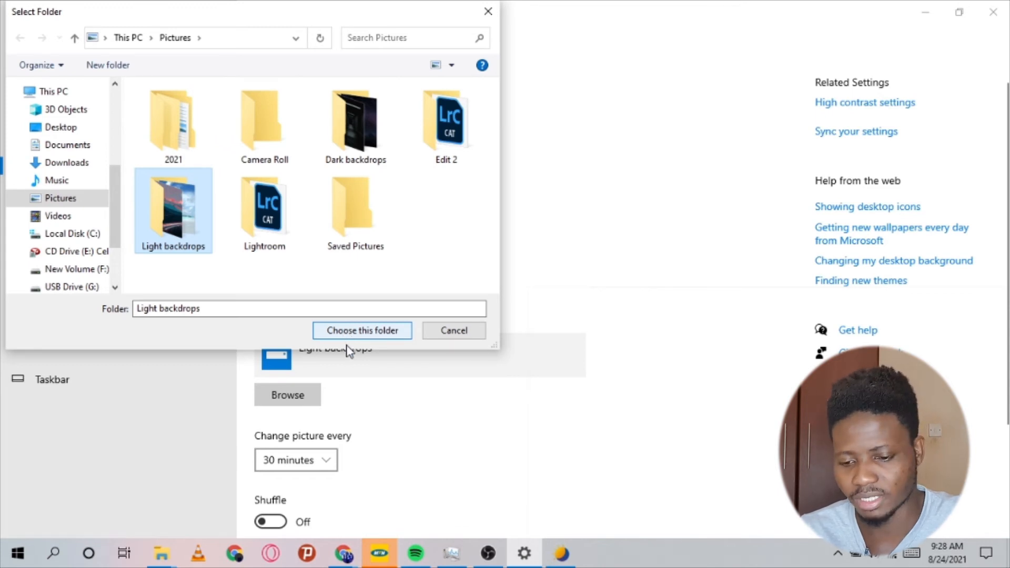
{"action": "left_click", "coordinate": [345, 333]}
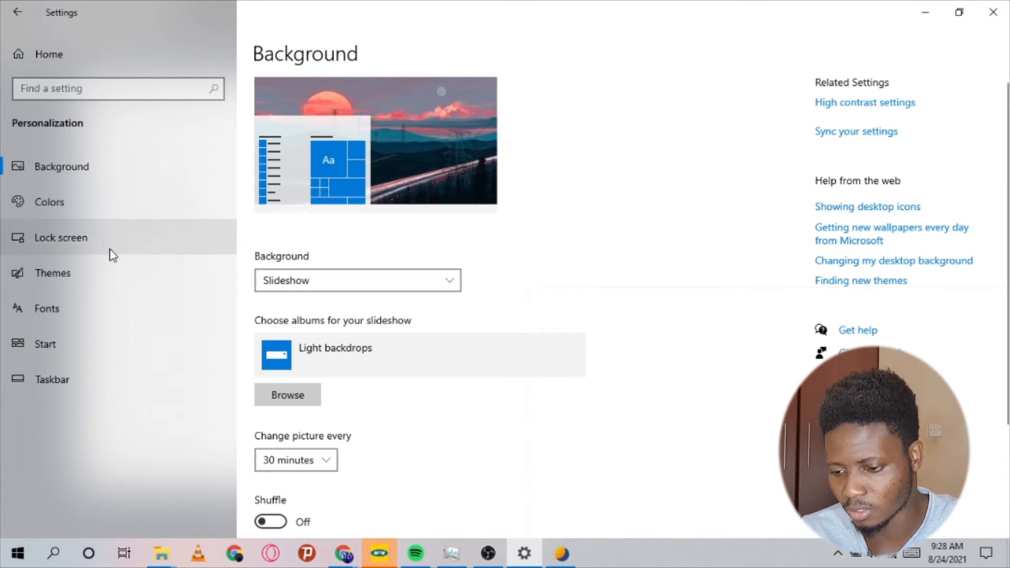
Save the current light slideshow setup as a Windows theme named Windows Day.
{"action": "left_click", "coordinate": [103, 289]}
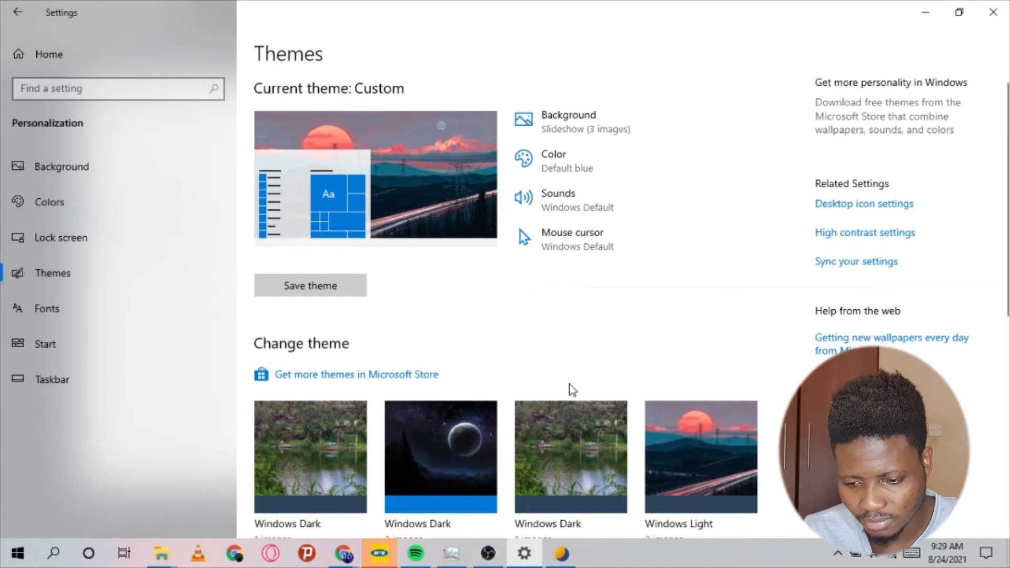
{"action": "scroll", "coordinate": [570, 384], "scroll_direction": "down", "scroll_amount": 2}
{"action": "scroll", "coordinate": [569, 384], "scroll_direction": "up", "scroll_amount": 2}
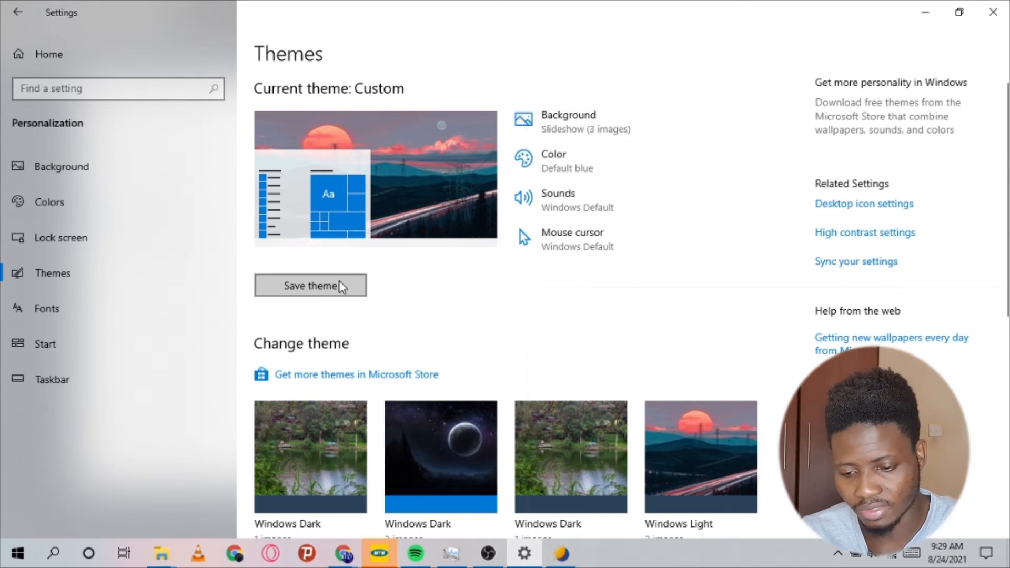
{"action": "left_click", "coordinate": [319, 302]}
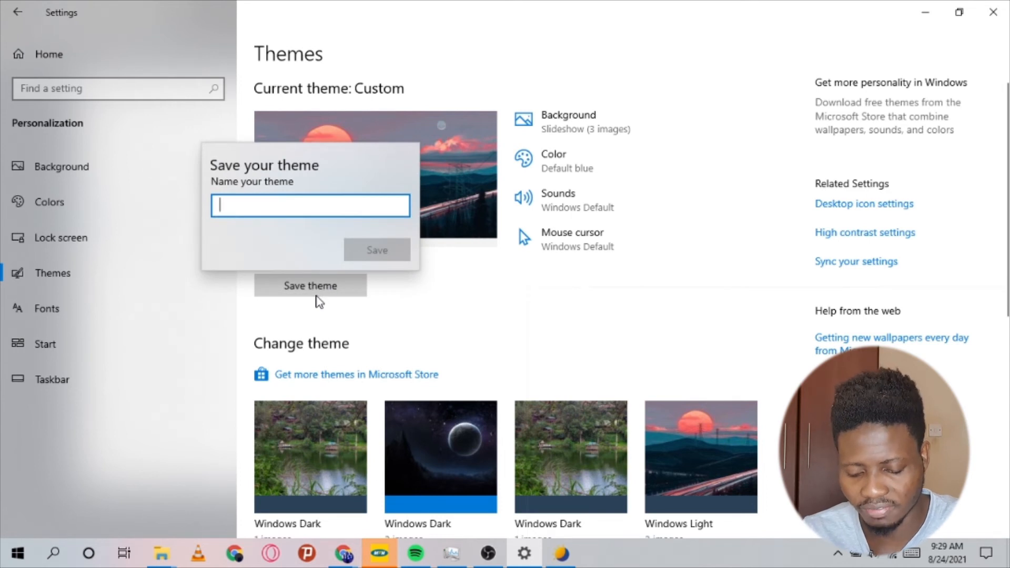
{"action": "type", "text": "Window"}
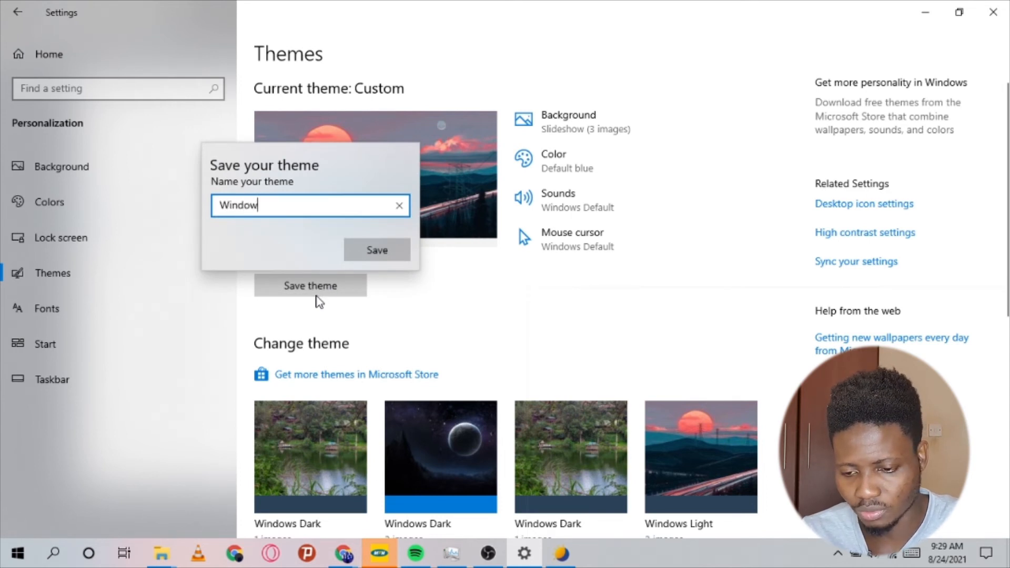
{"action": "type", "text": "s Day"}
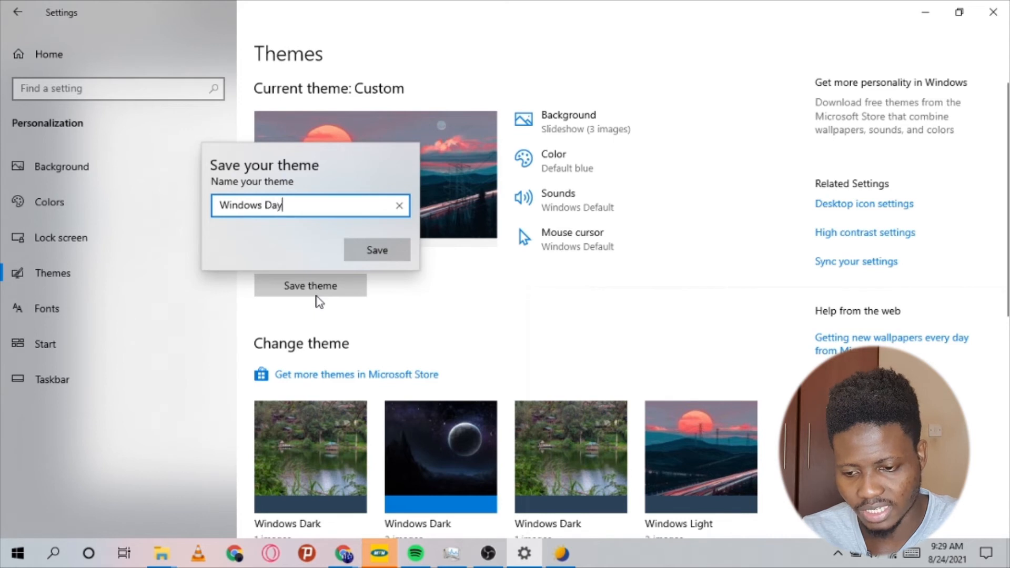
{"action": "left_click", "coordinate": [374, 254]}
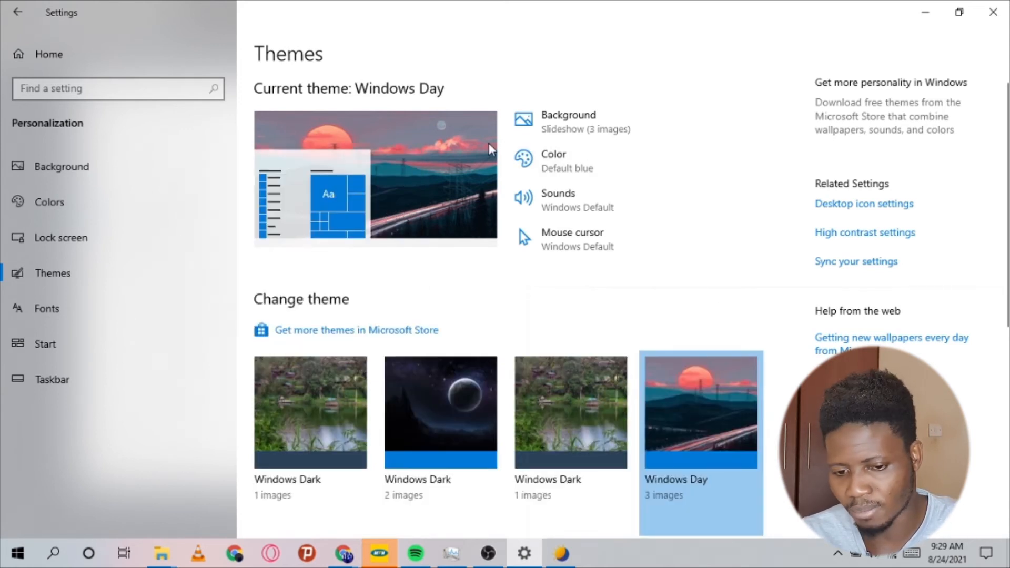
Set the background slideshow album to the Dark backdrops folder in Pictures and change the Windows color to Dark.
{"action": "left_click", "coordinate": [548, 134]}
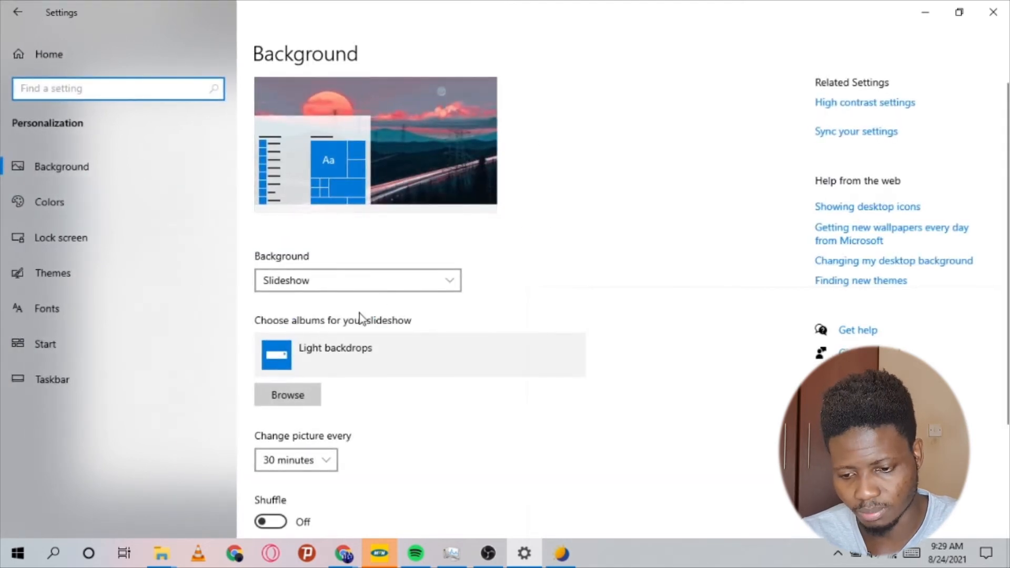
{"action": "left_click", "coordinate": [419, 285]}
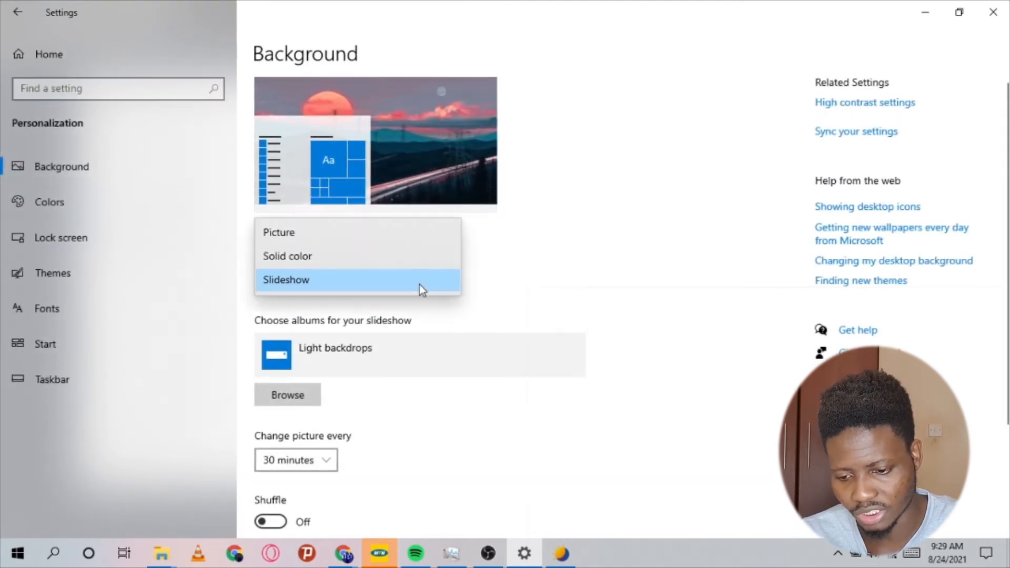
{"action": "left_click", "coordinate": [287, 407]}
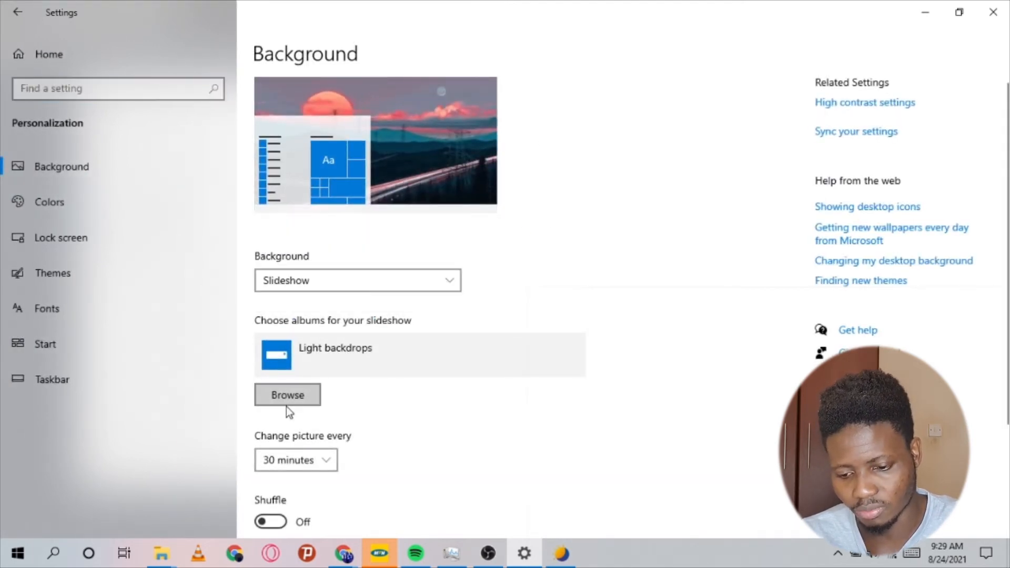
{"action": "left_click", "coordinate": [287, 406]}
{"action": "left_click", "coordinate": [367, 119]}
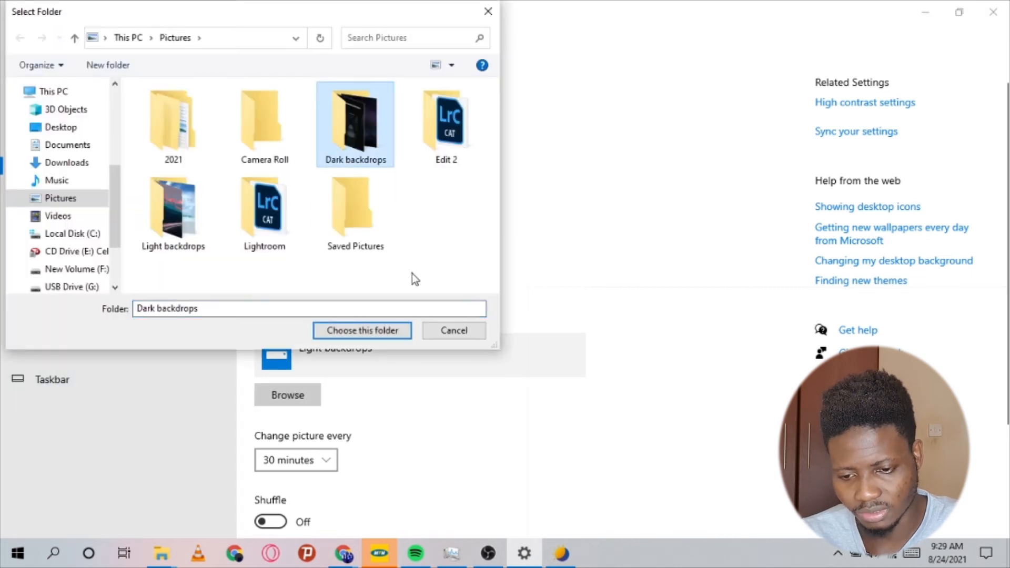
{"action": "left_click", "coordinate": [358, 332]}
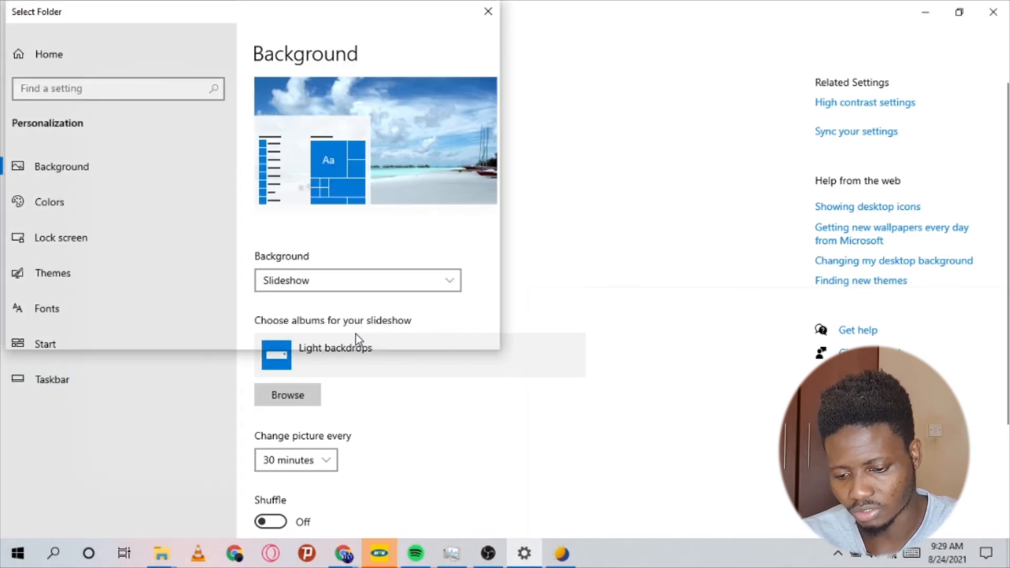
{"action": "left_click", "coordinate": [59, 209]}
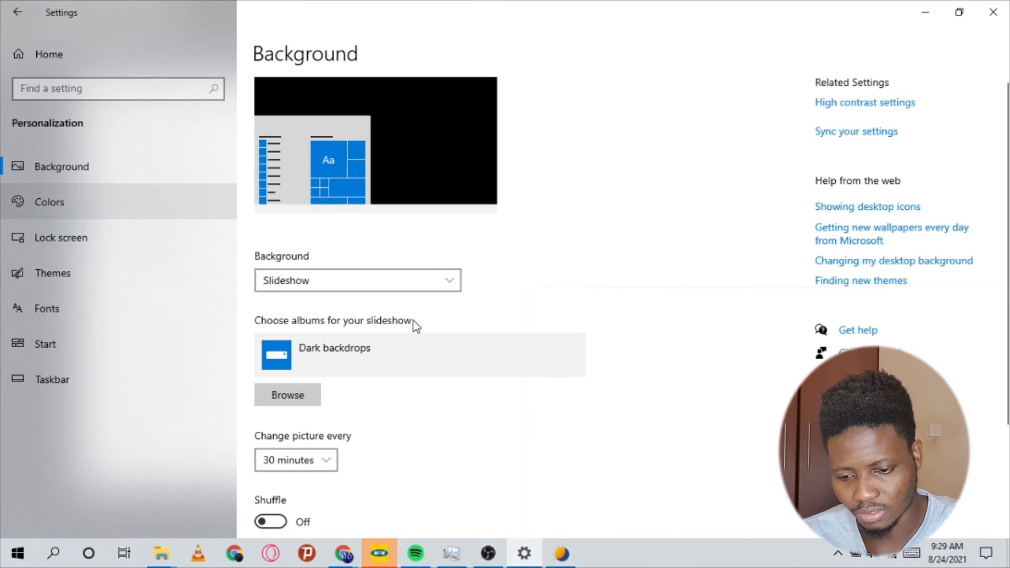
{"action": "left_click", "coordinate": [389, 293]}
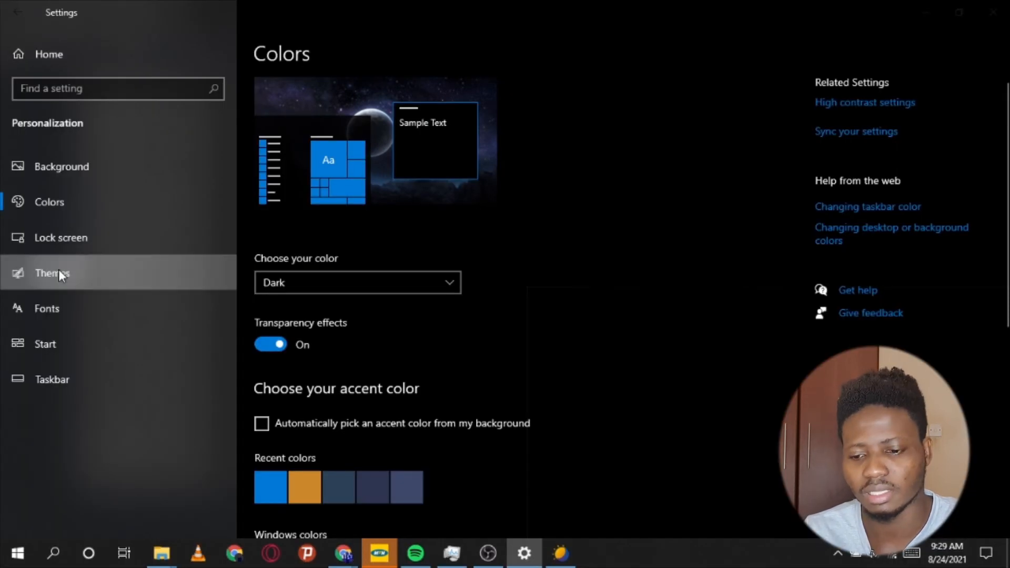
Save the current dark slideshow setup as a Windows theme named Windows night.
{"action": "left_click", "coordinate": [58, 273]}
{"action": "left_click", "coordinate": [315, 289]}
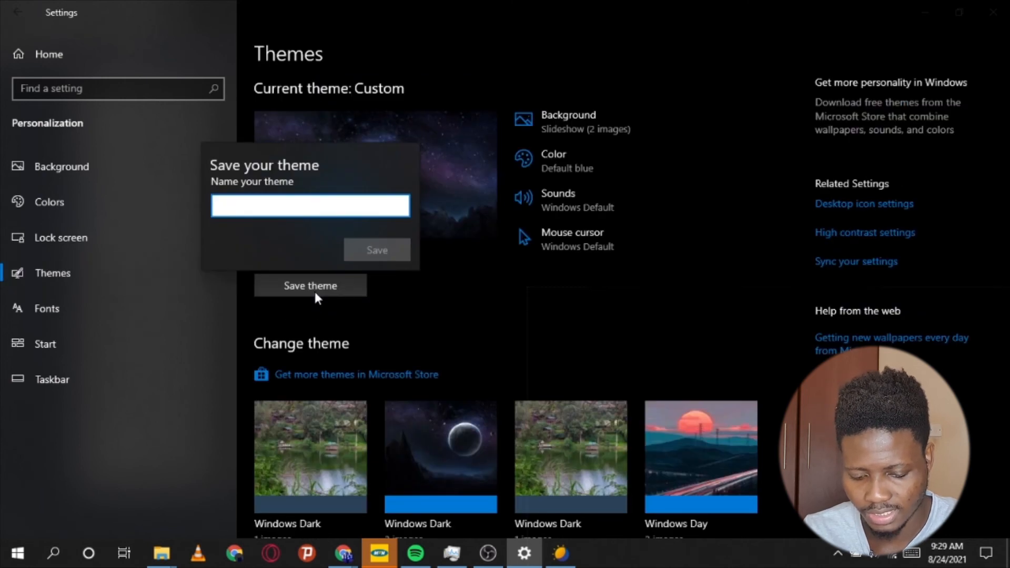
{"action": "type", "text": "Windows night"}
{"action": "left_click", "coordinate": [402, 246]}
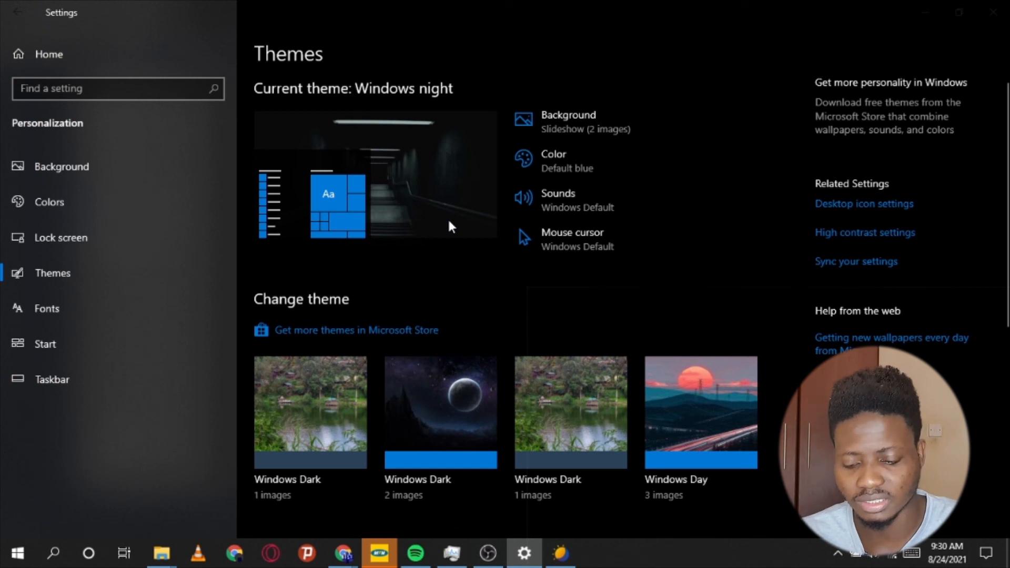
Switch to Auto Dark Mode, pick Windows Day as the light theme and Windows night as the dark theme, and save.
{"action": "key", "text": "alt+Tab"}
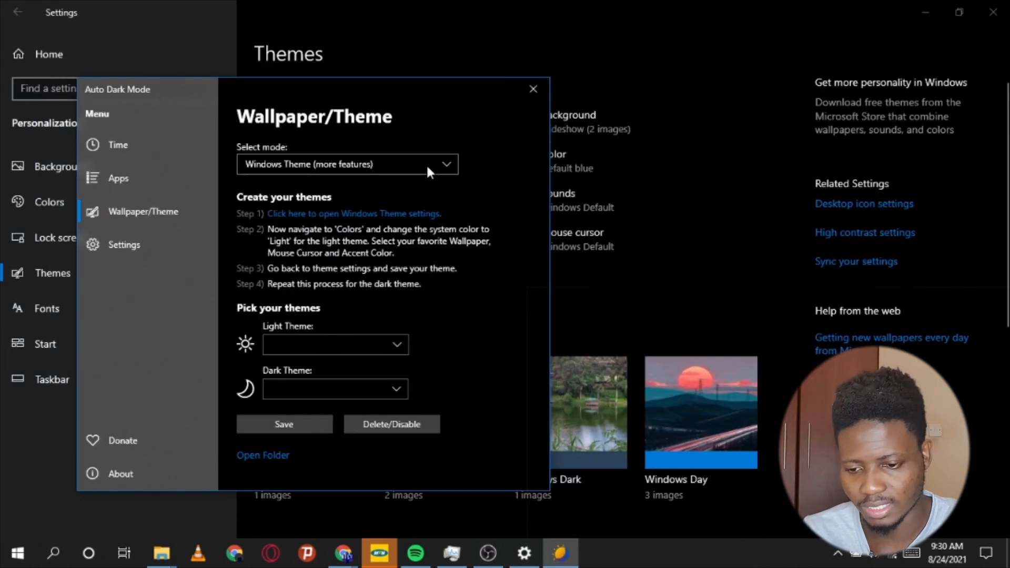
{"action": "left_click", "coordinate": [399, 345]}
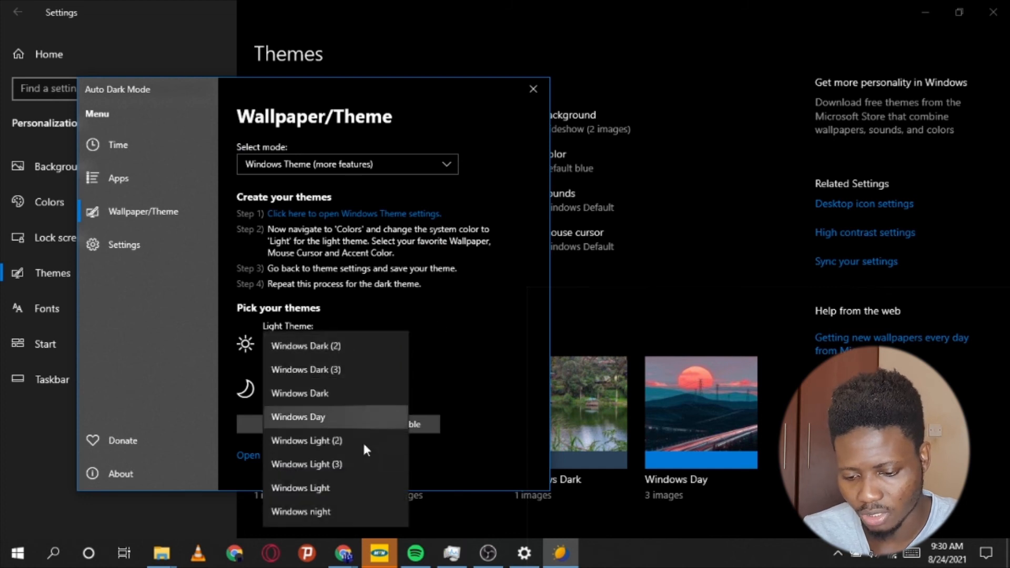
{"action": "left_click", "coordinate": [336, 417]}
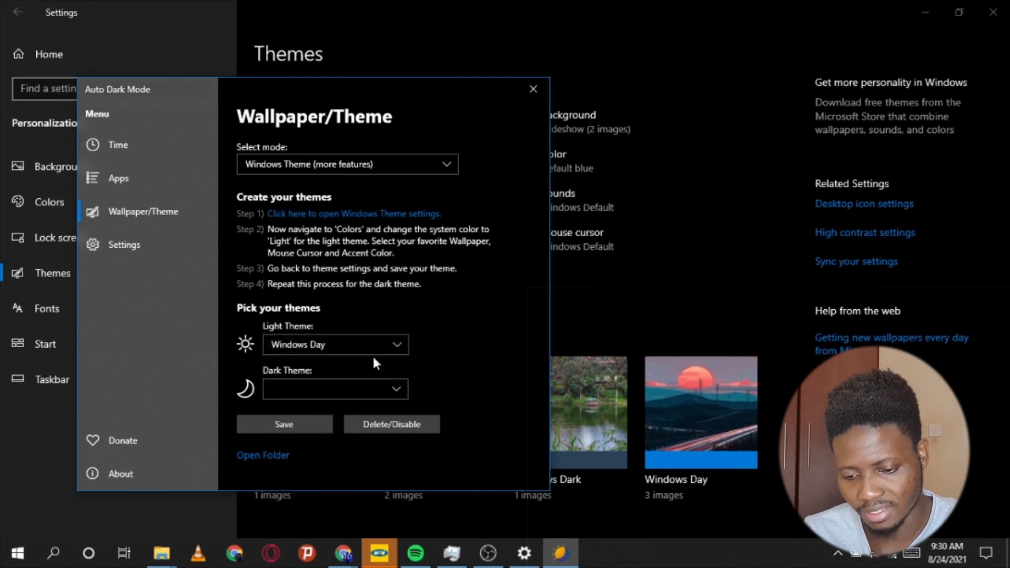
{"action": "left_click", "coordinate": [389, 388]}
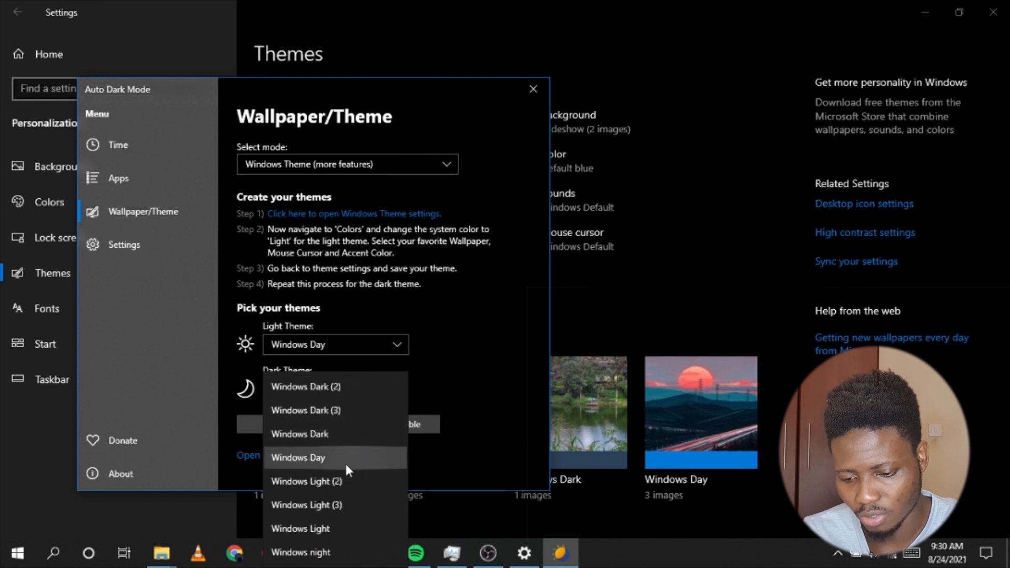
{"action": "left_click", "coordinate": [331, 547]}
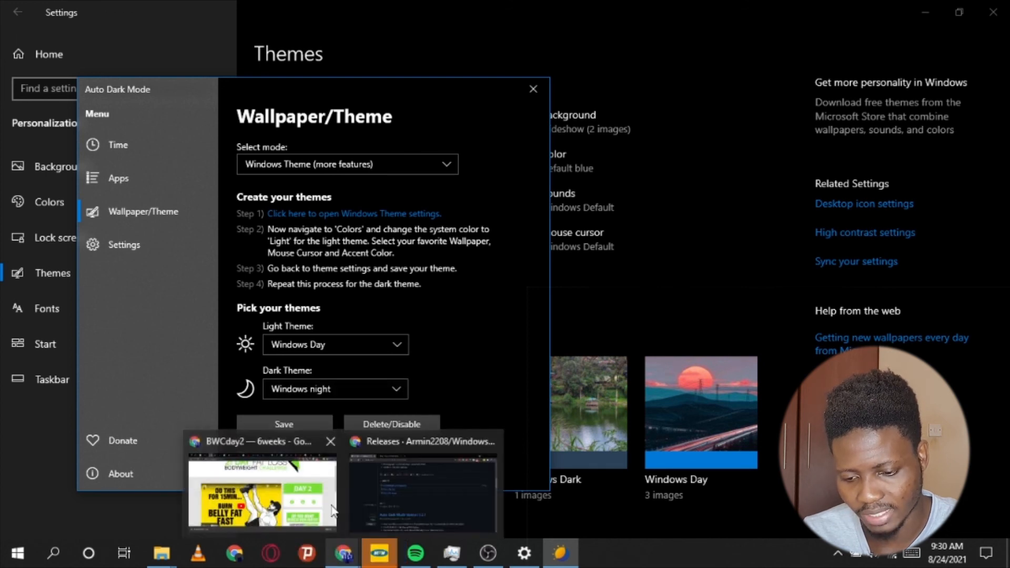
{"action": "left_click", "coordinate": [310, 423]}
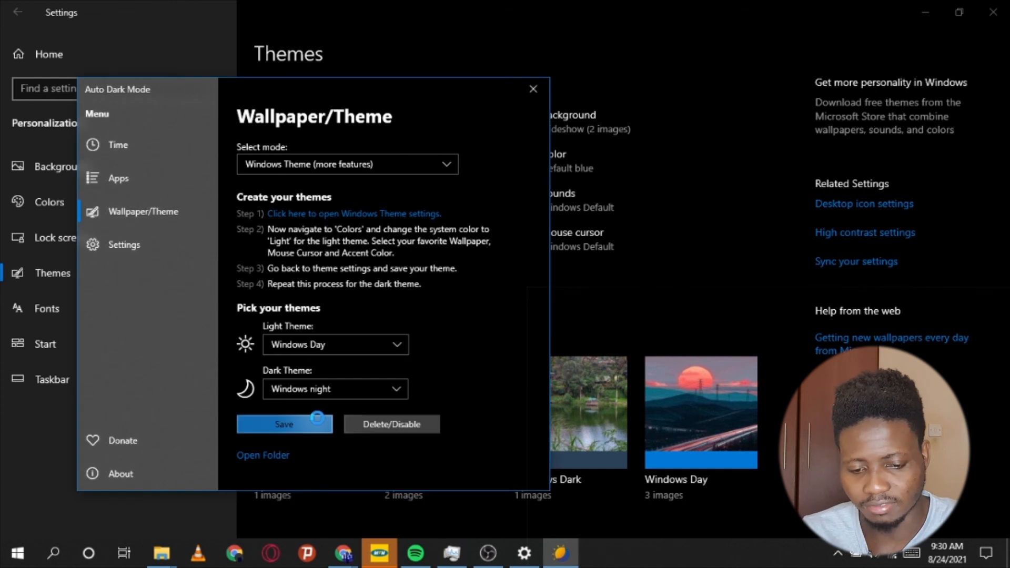